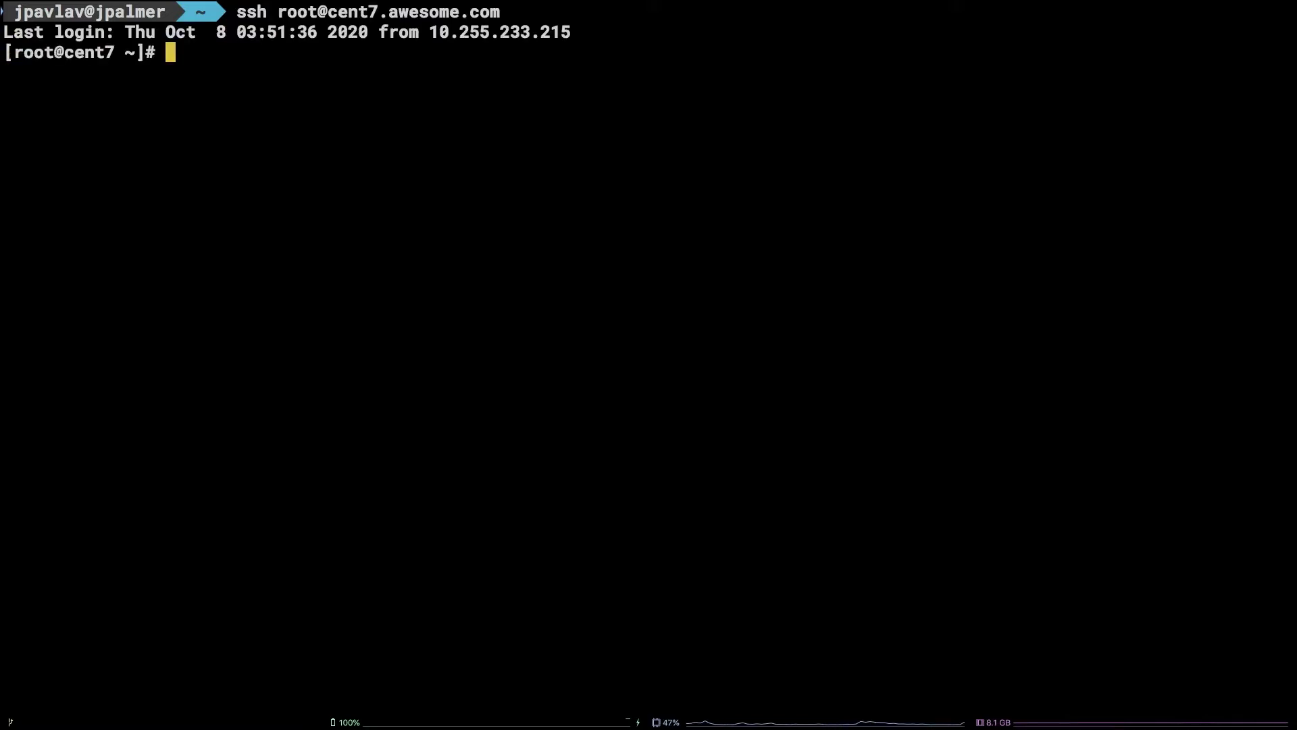
# Step: Log in as root to cent7.awesome.com and confirm the release is CentOS 7.8.2003
pyautogui.hotkey('ctrl', 'l')
pyautogui.write('whoami')
pyautogui.press('Return')
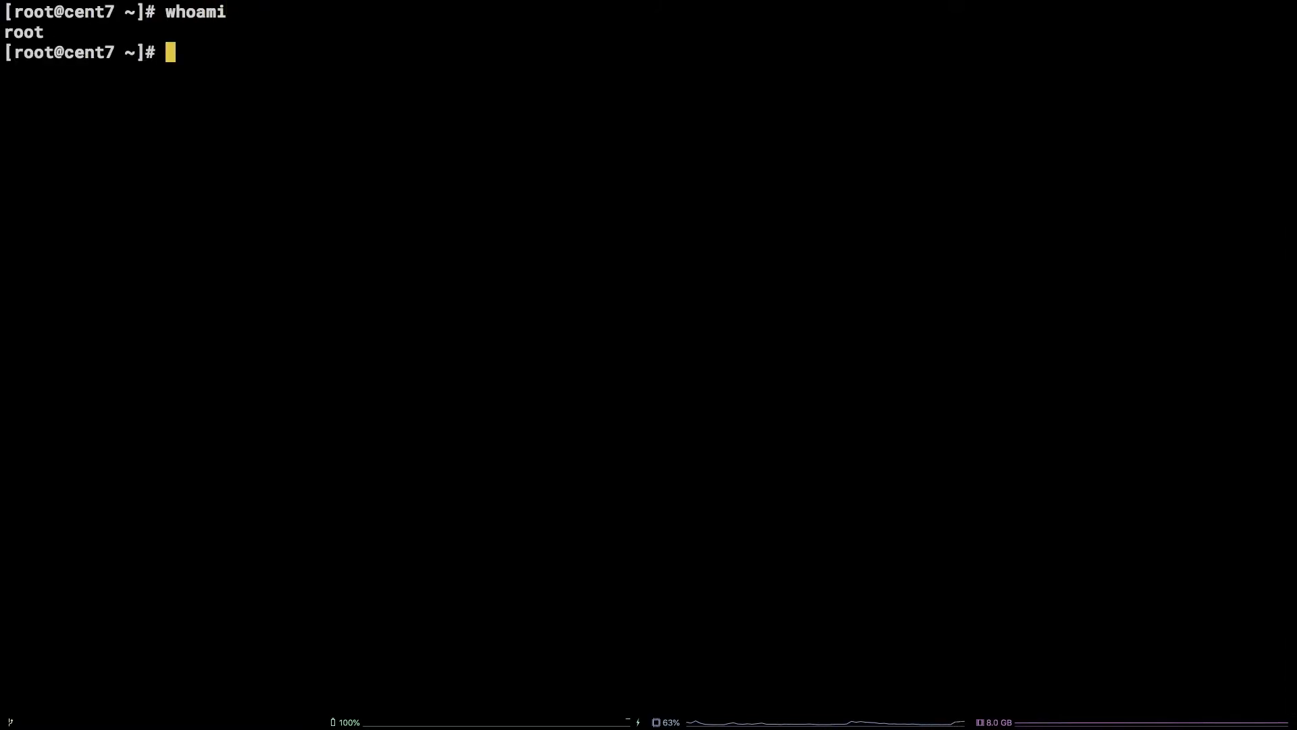
pyautogui.write('cat /etc/re')
pyautogui.press('Tab')
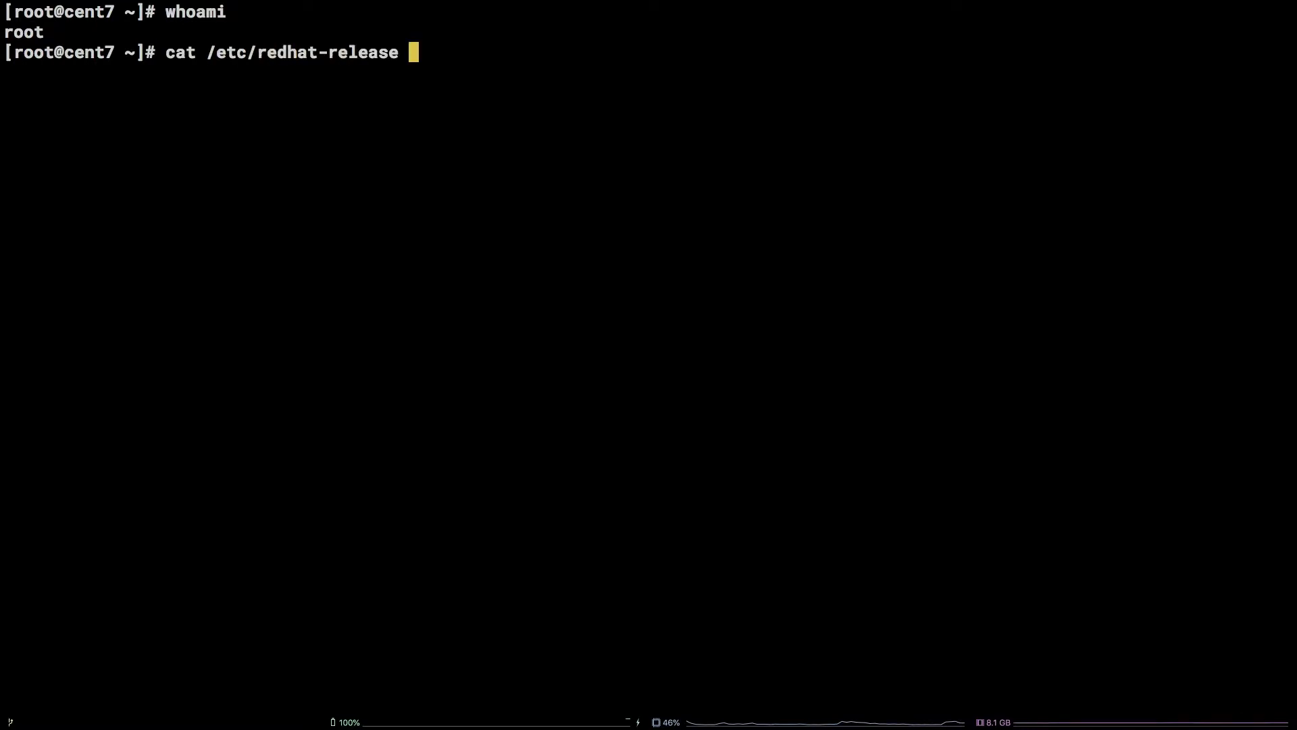
pyautogui.press('Return')
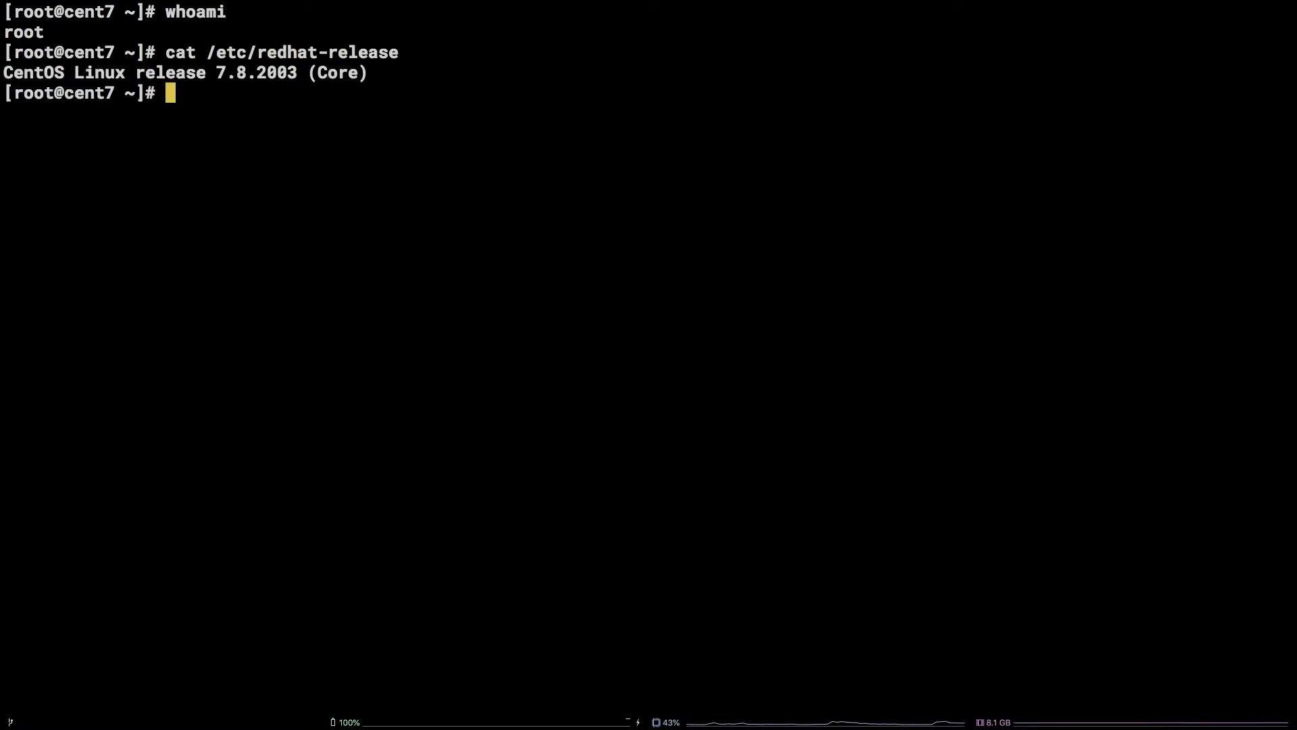
pyautogui.hotkey('ctrl', 'l')
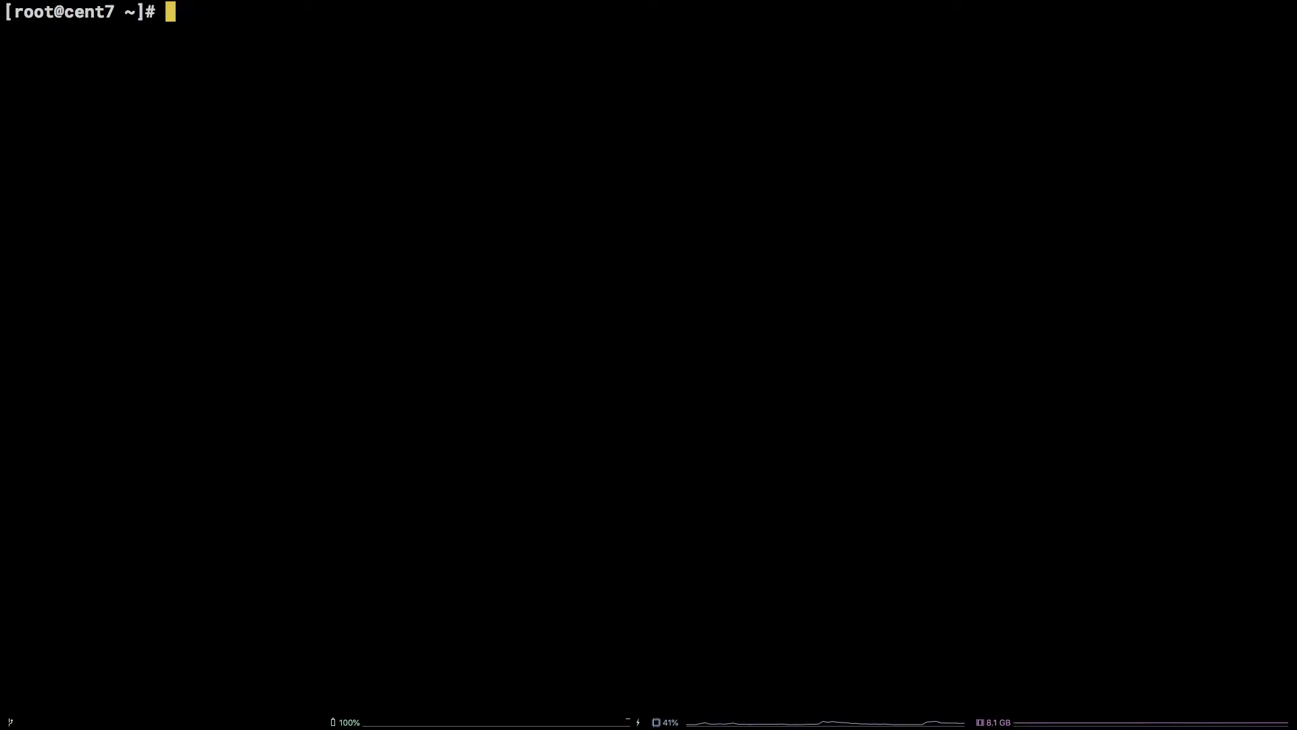
pyautogui.write('mysql')
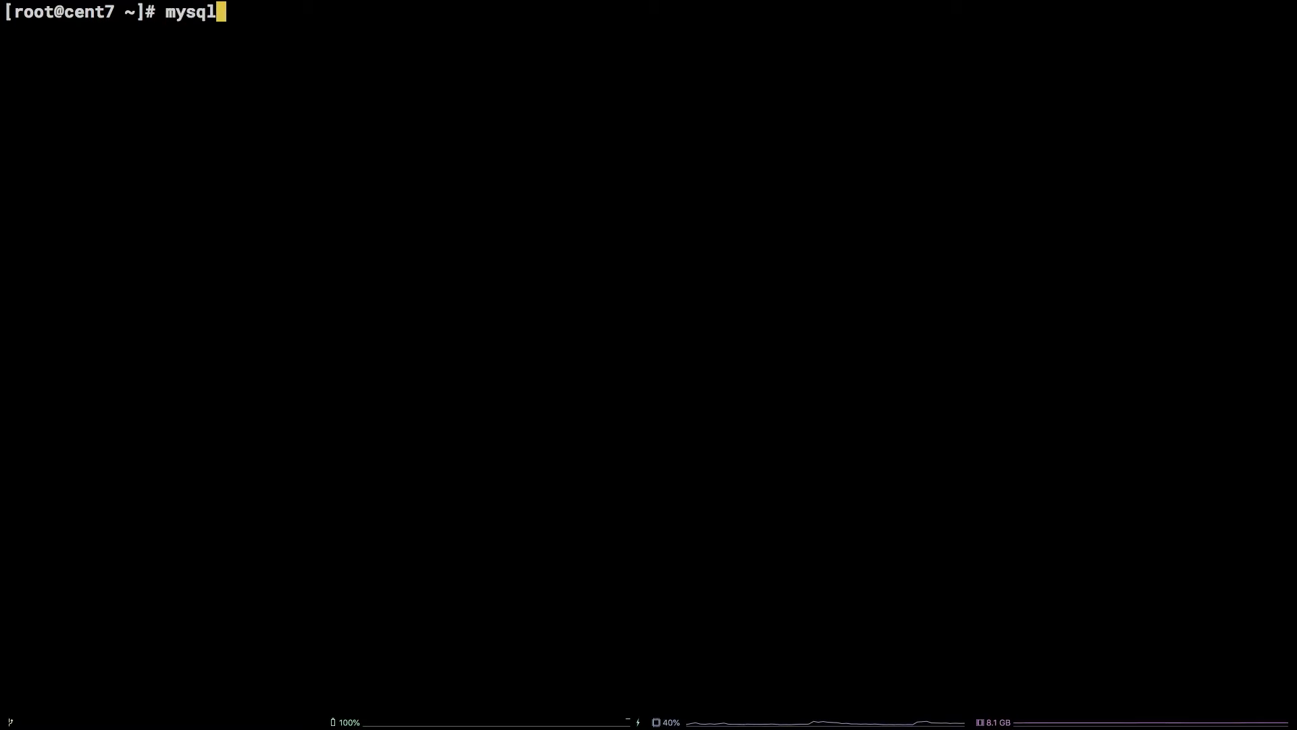
# Step: Run 'mysqladmin -u root -p proc stat' with the root password
pyautogui.press('BackSpace')
pyautogui.press('BackSpace')
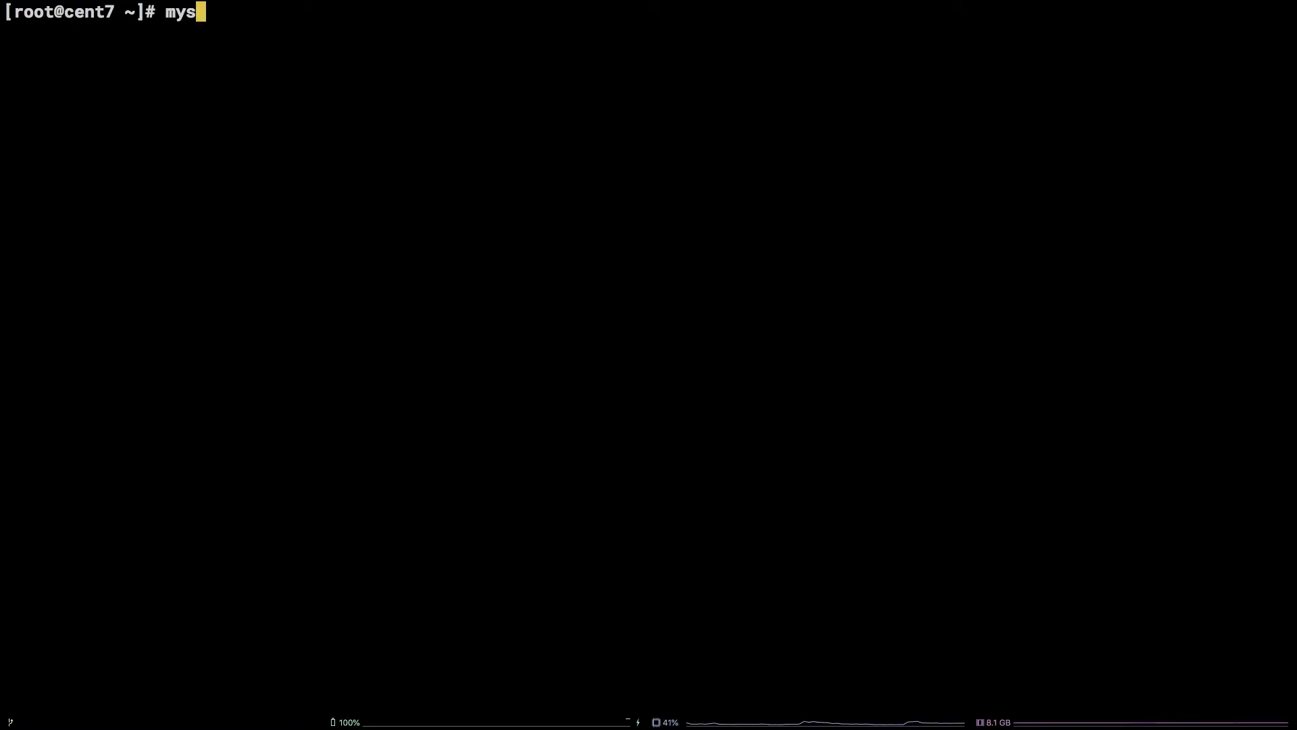
pyautogui.press('BackSpace')
pyautogui.press('BackSpace')
pyautogui.press('BackSpace')
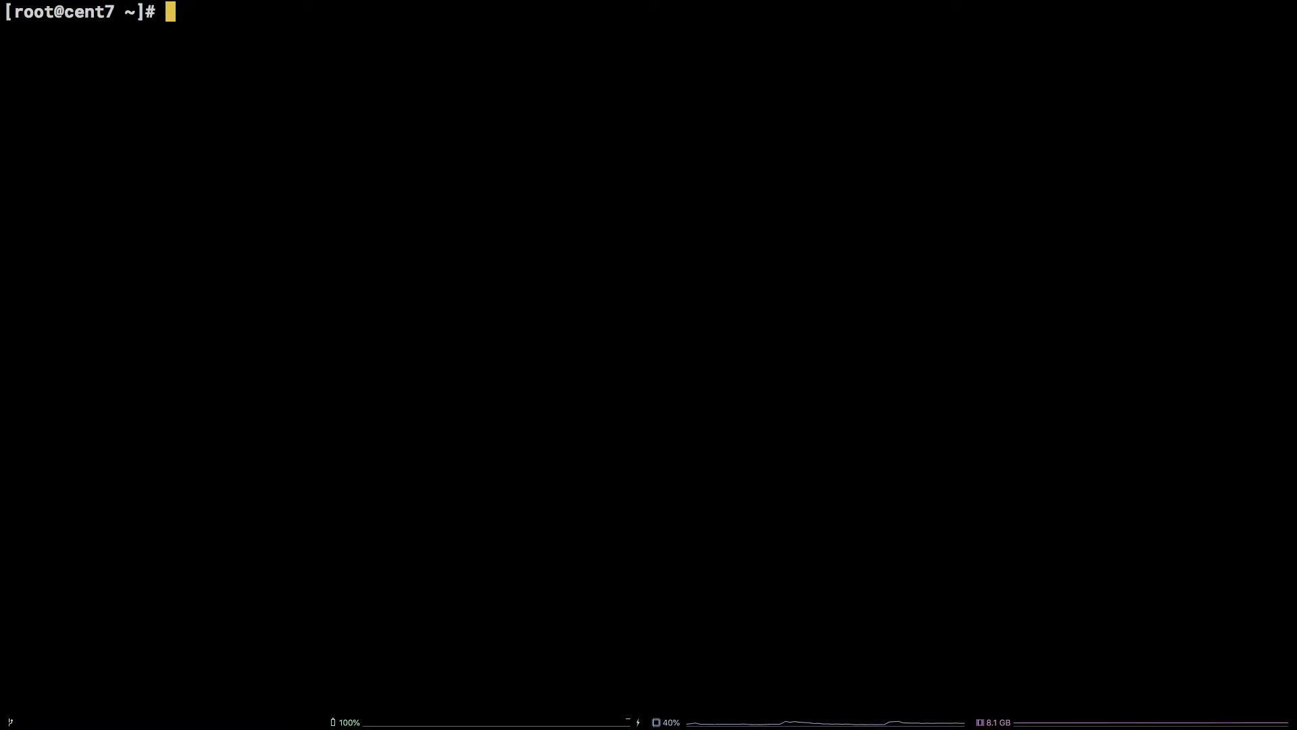
pyautogui.write('m')
pyautogui.write('ysqladmin ')
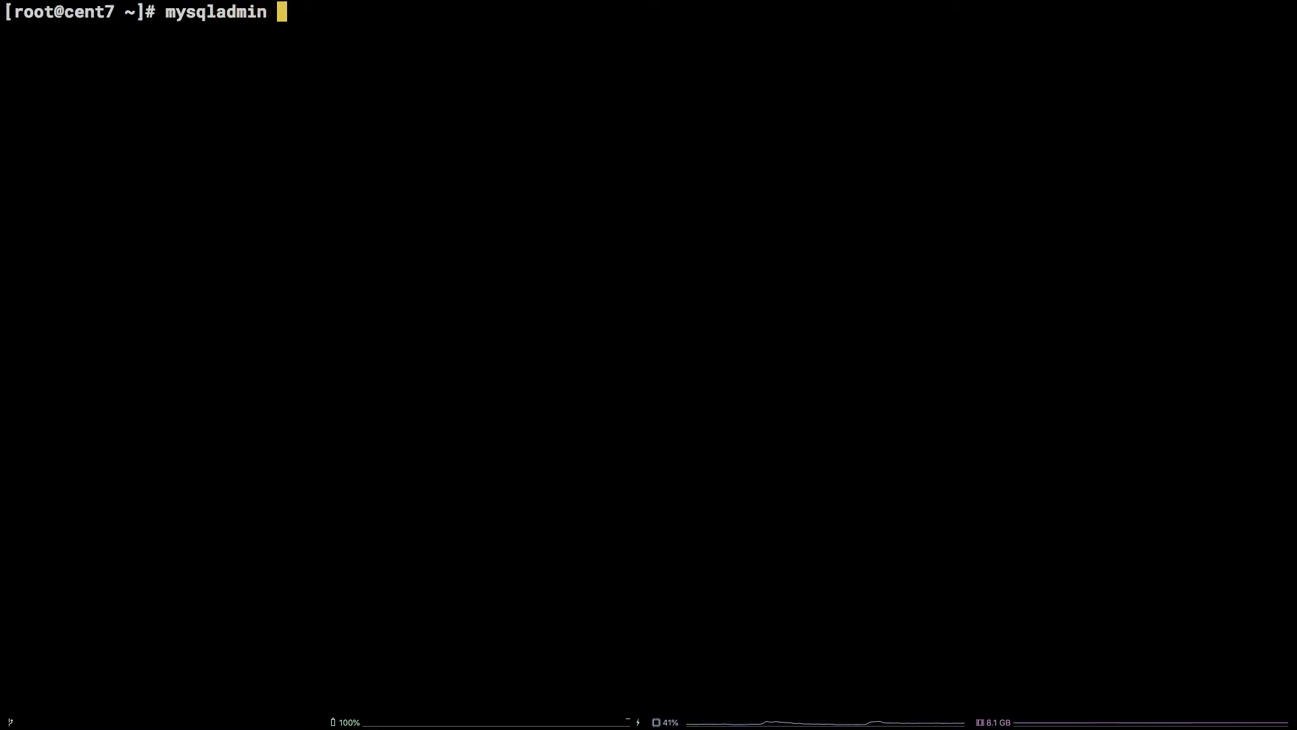
pyautogui.write('-u root -p proc stat')
pyautogui.press('Return')
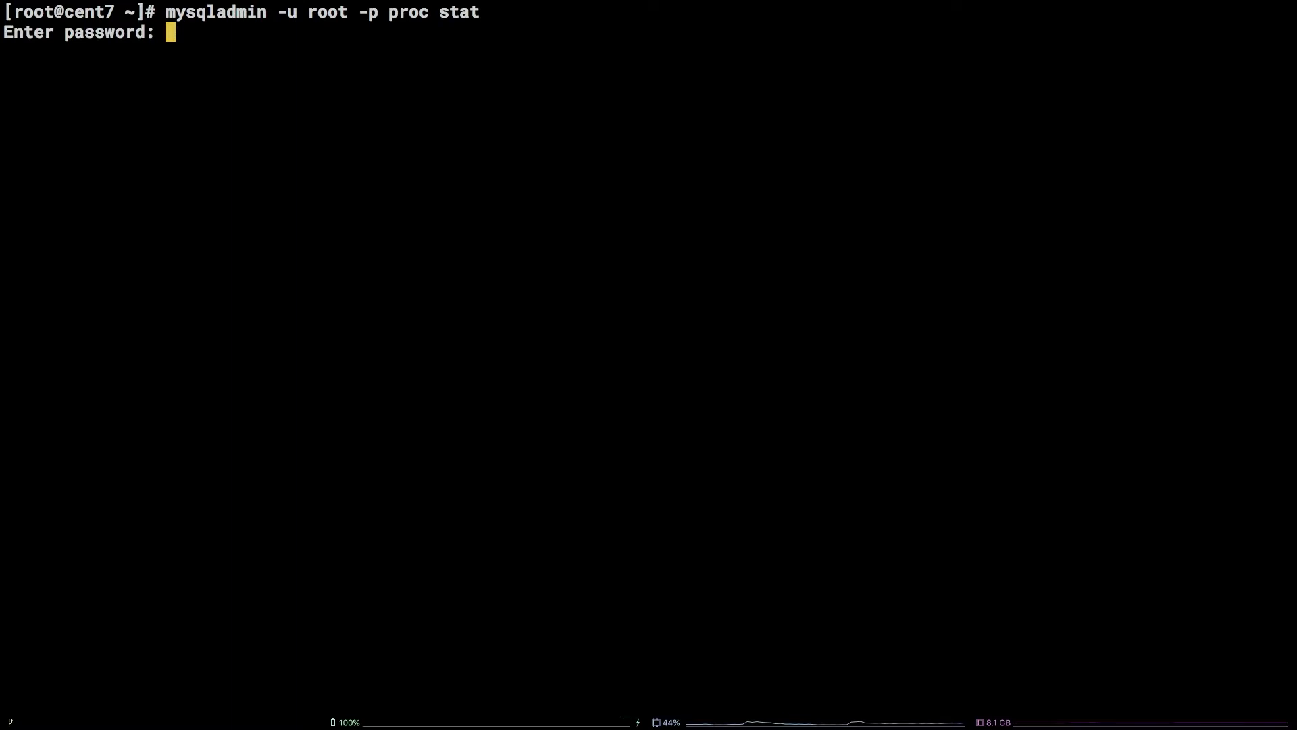
pyautogui.write('password')
pyautogui.press('Return')
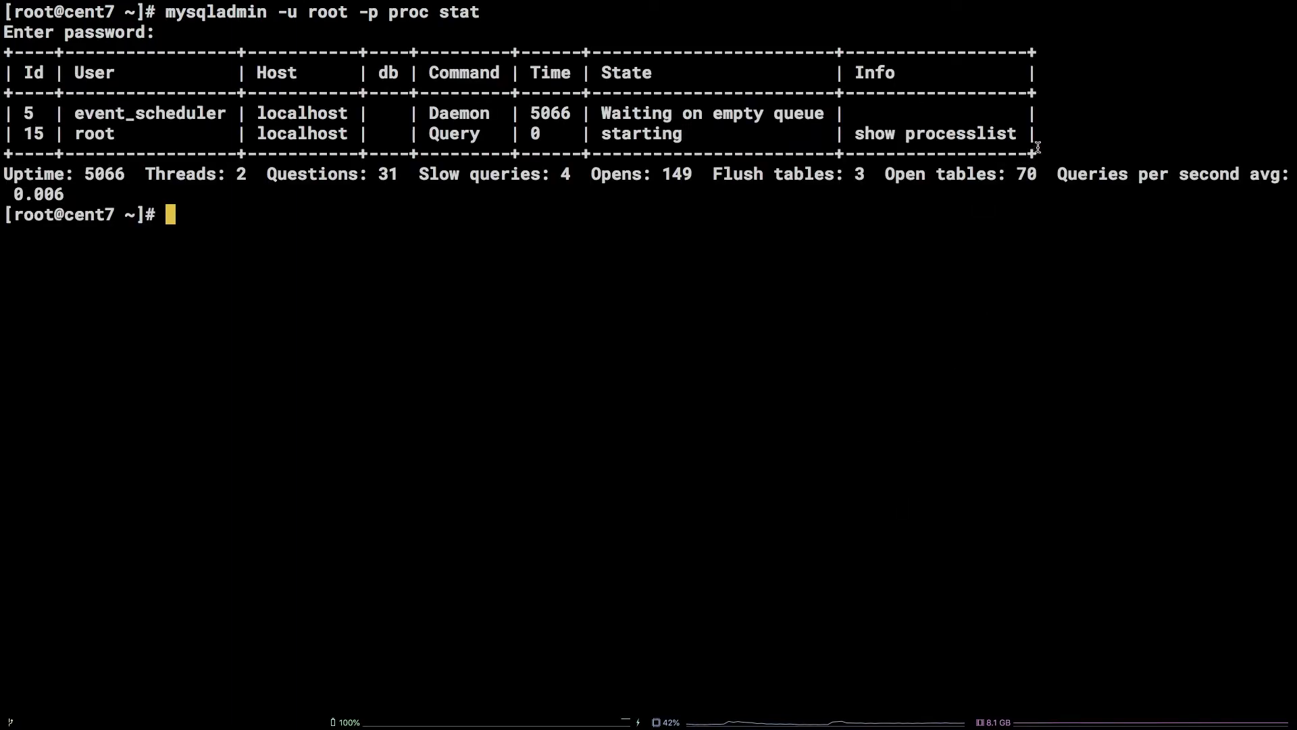
# Step: Highlight the two-thread process table and the 'Slow queries: 4' count
pyautogui.moveTo(1037, 148); pyautogui.dragTo(18, 69)
pyautogui.click(420, 264)
pyautogui.moveTo(574, 175); pyautogui.dragTo(419, 175)
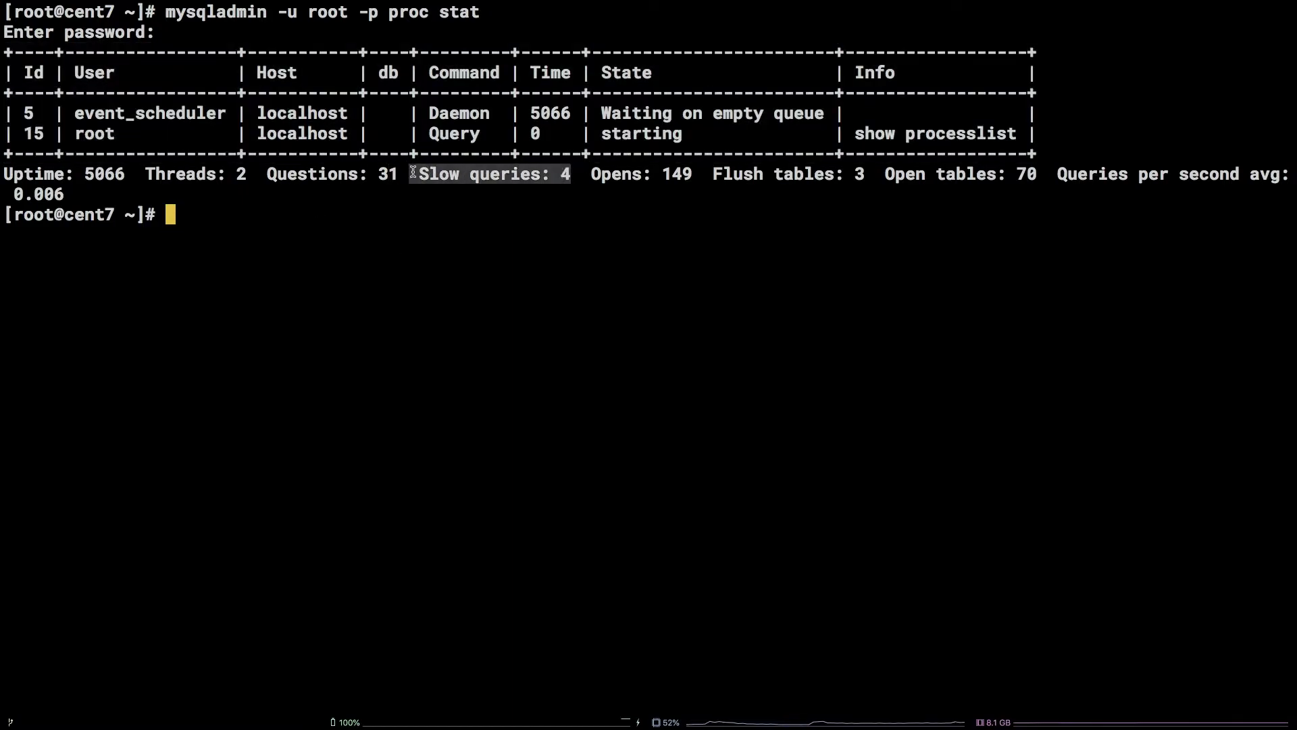
pyautogui.click(451, 301)
pyautogui.write('mysq')
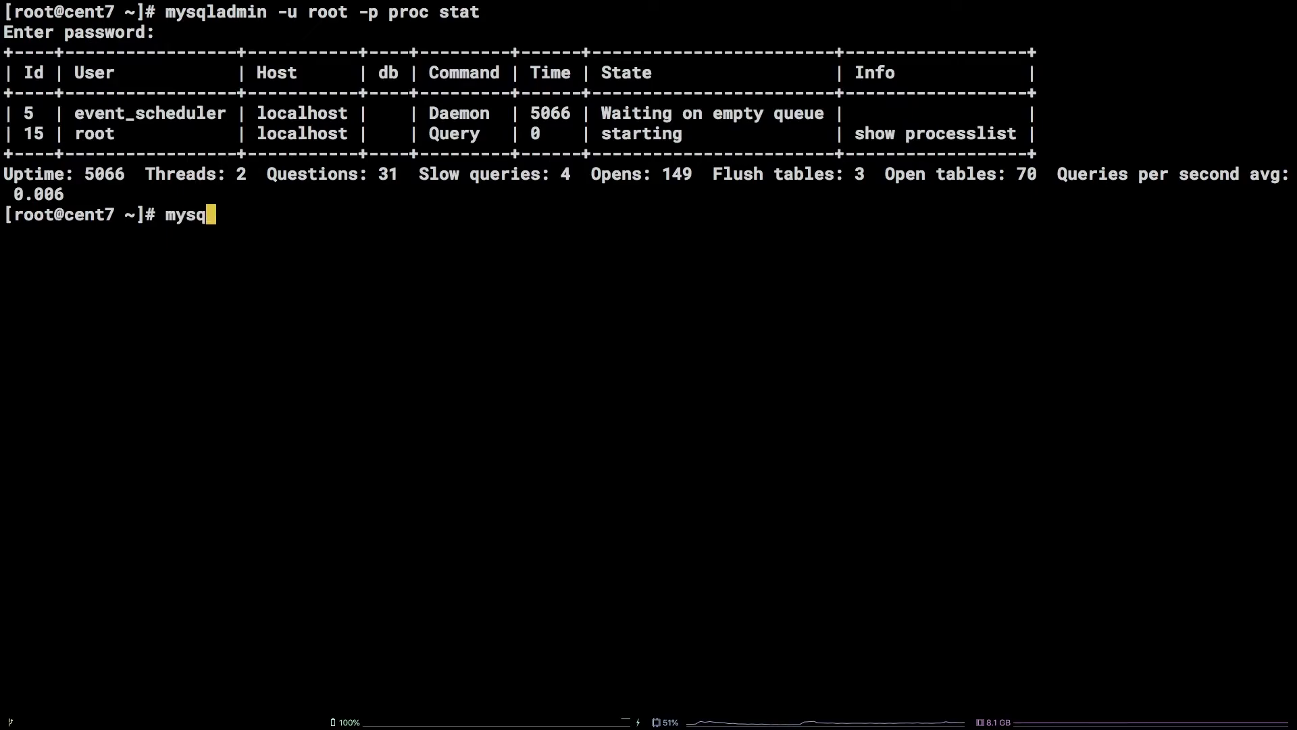
pyautogui.write('l -u root')
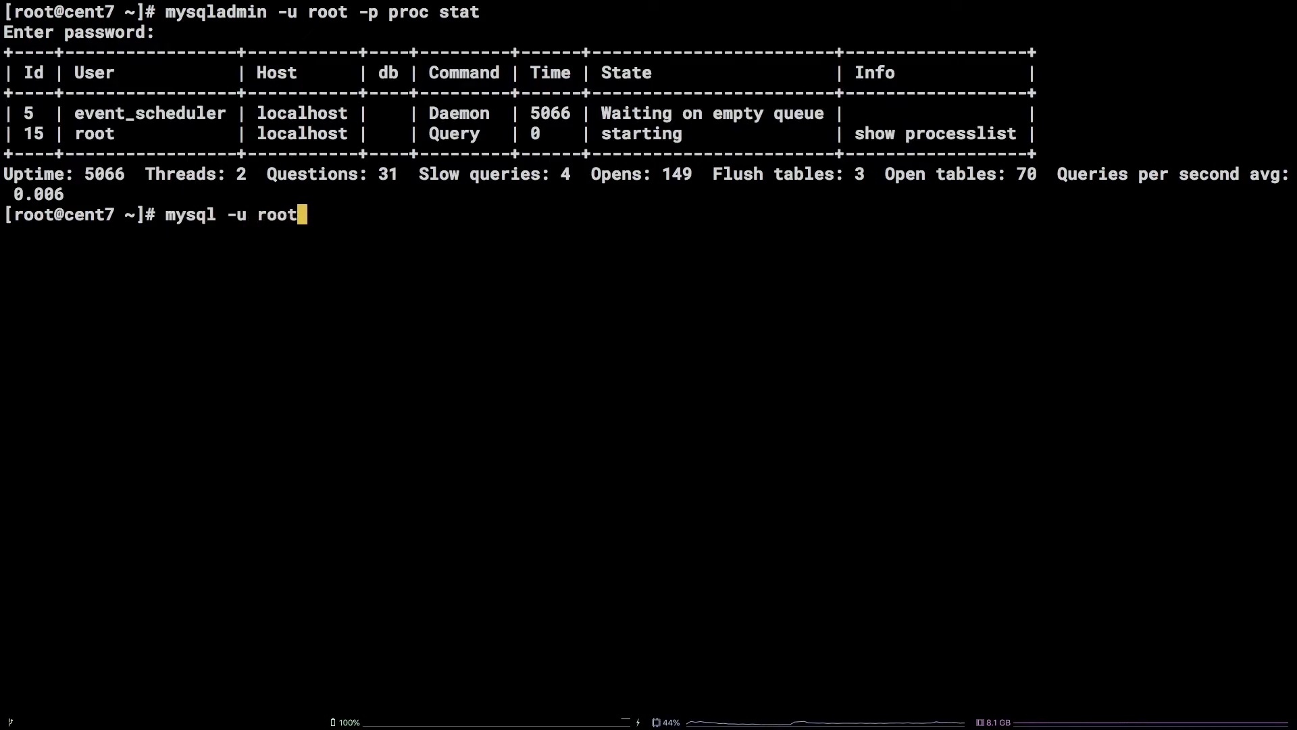
pyautogui.write(' o')
# Step: Log into the MySQL monitor as root and run SHOW FULL PROCESSLIST
pyautogui.press('BackSpace')
pyautogui.write('-p')
pyautogui.press('Return')
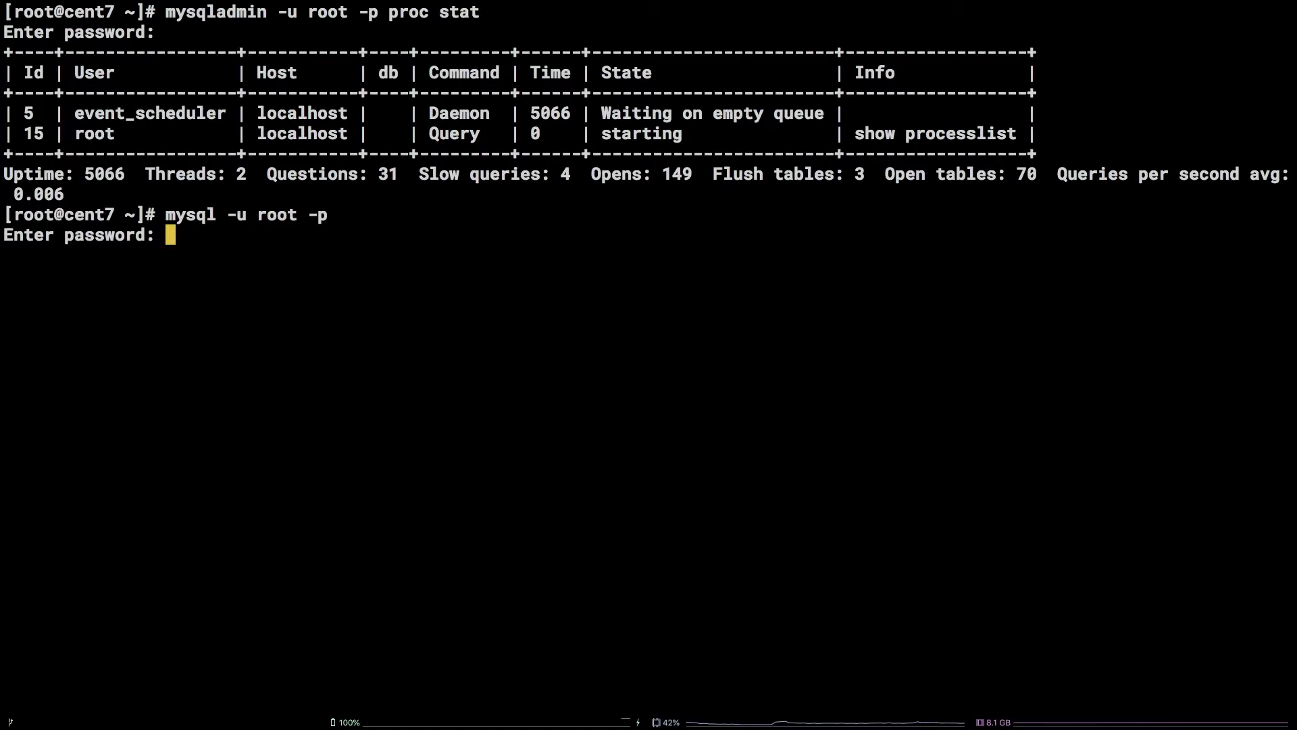
pyautogui.press('Return')
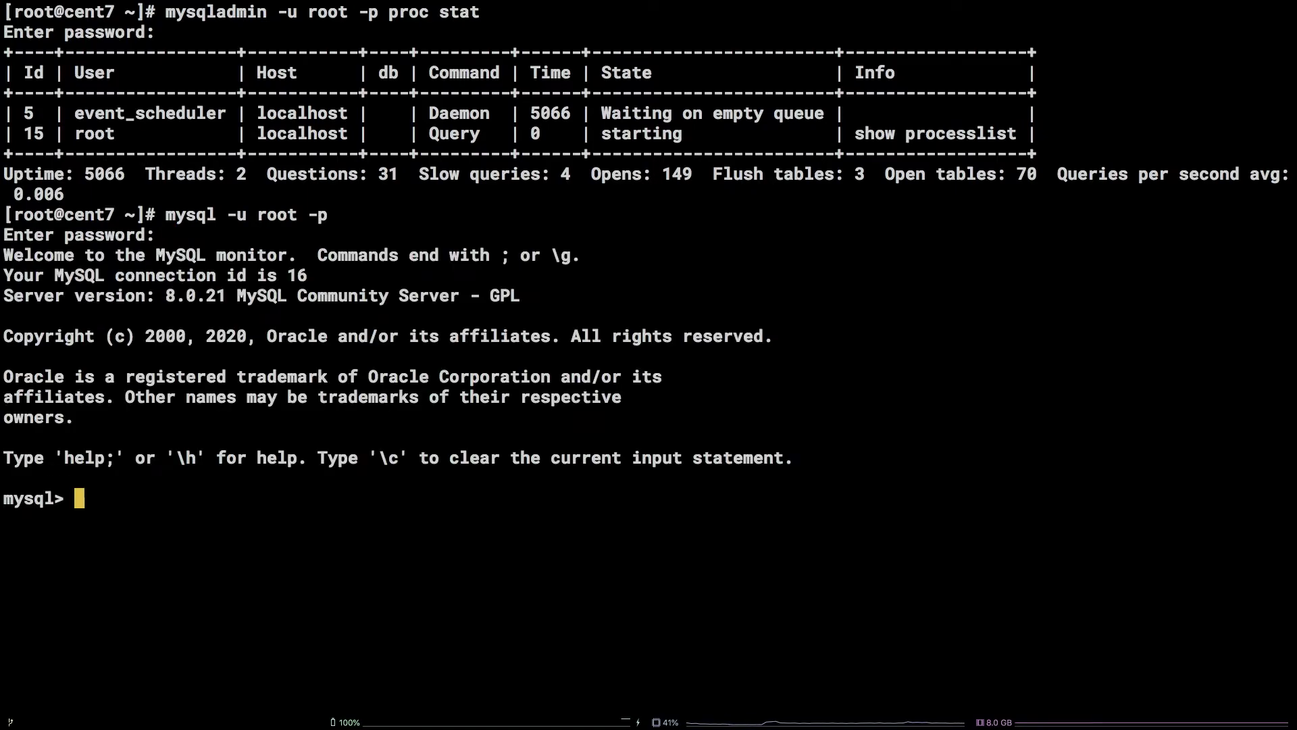
pyautogui.write('show full processl')
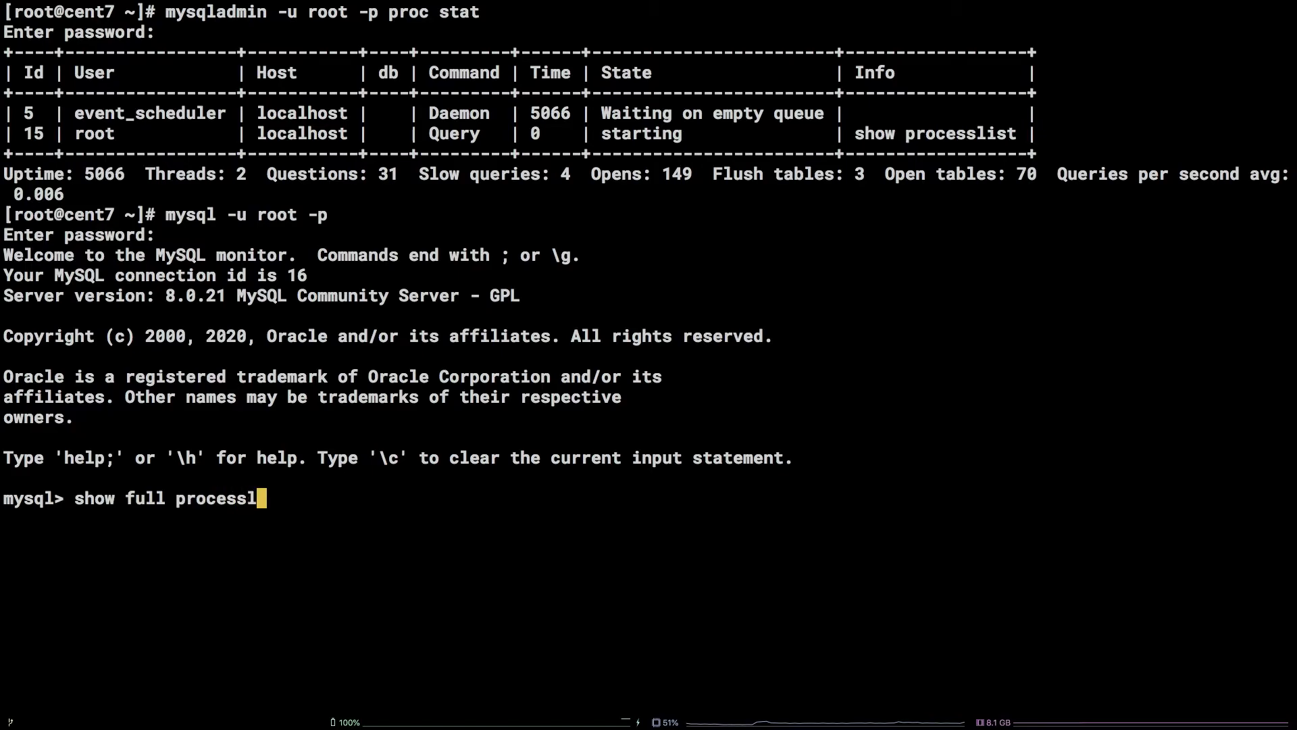
pyautogui.write('ist;')
pyautogui.press('Return')
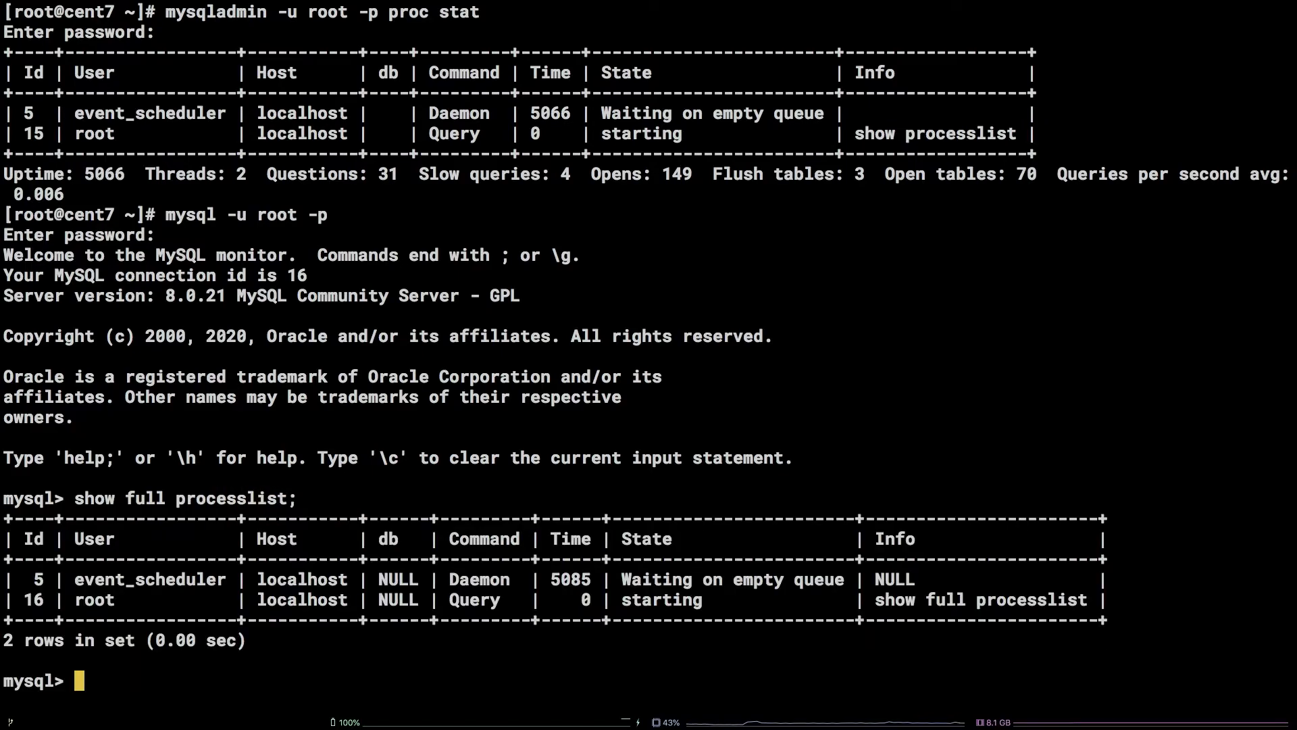
# Step: Clear the monitor, exit MySQL with Ctrl+D, and clear the shell
pyautogui.hotkey('ctrl', 'l')
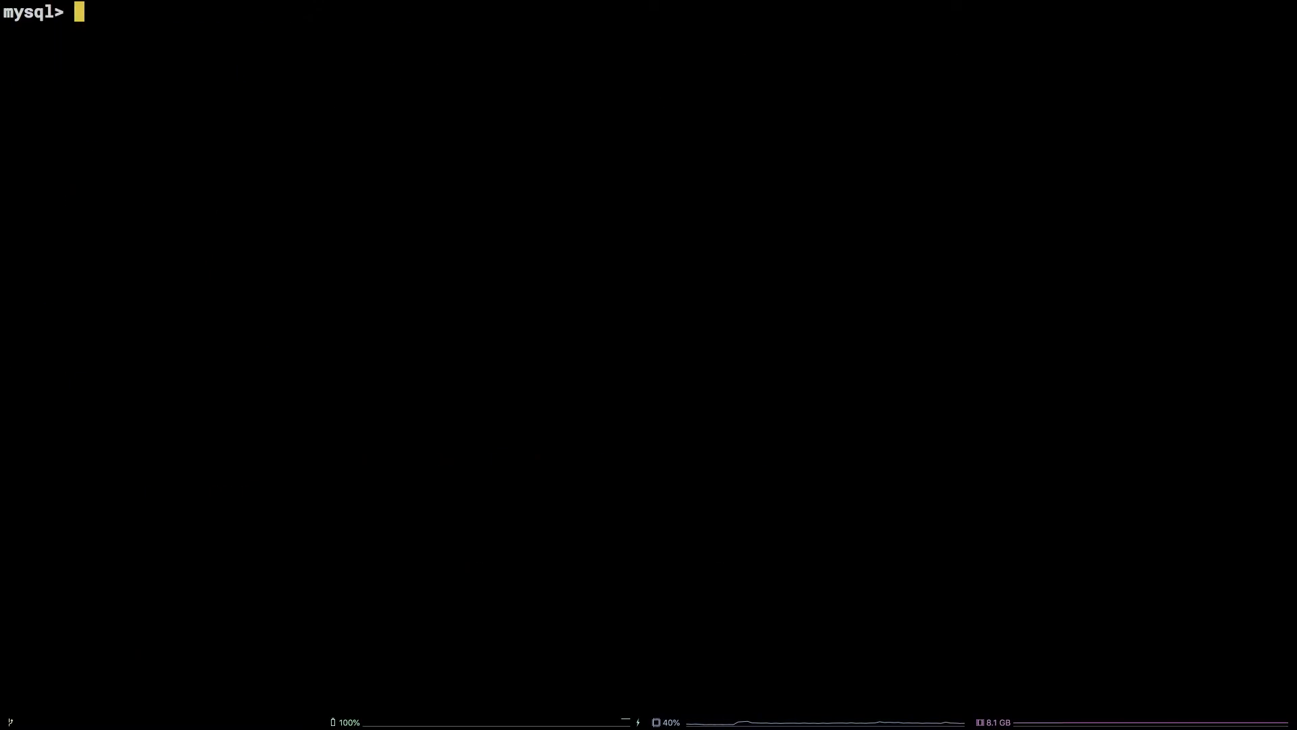
pyautogui.hotkey('ctrl', 'd')
pyautogui.hotkey('ctrl', 'l')
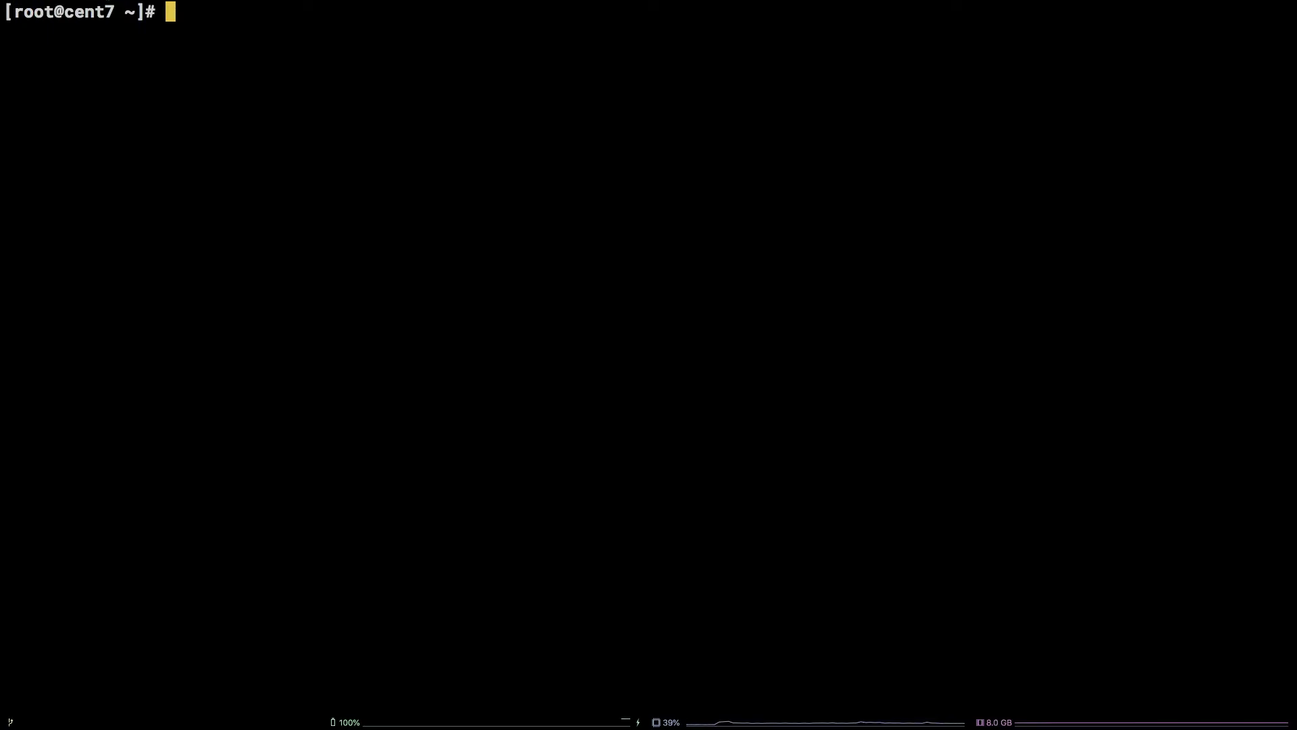
pyautogui.write('vim /')
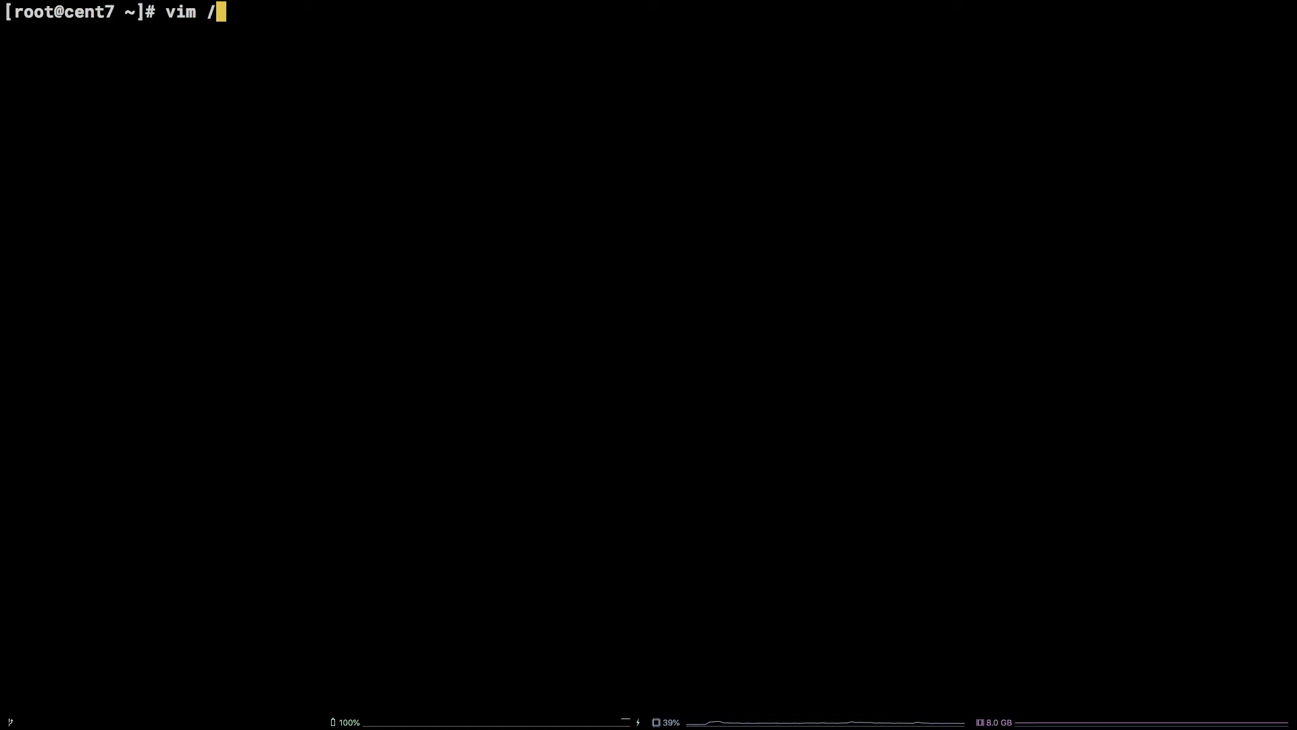
pyautogui.write('etc/my.cnf')
# Step: Open /etc/my.cnf in vim and highlight the slow_query_log and slowquery.log lines
pyautogui.press('Return')
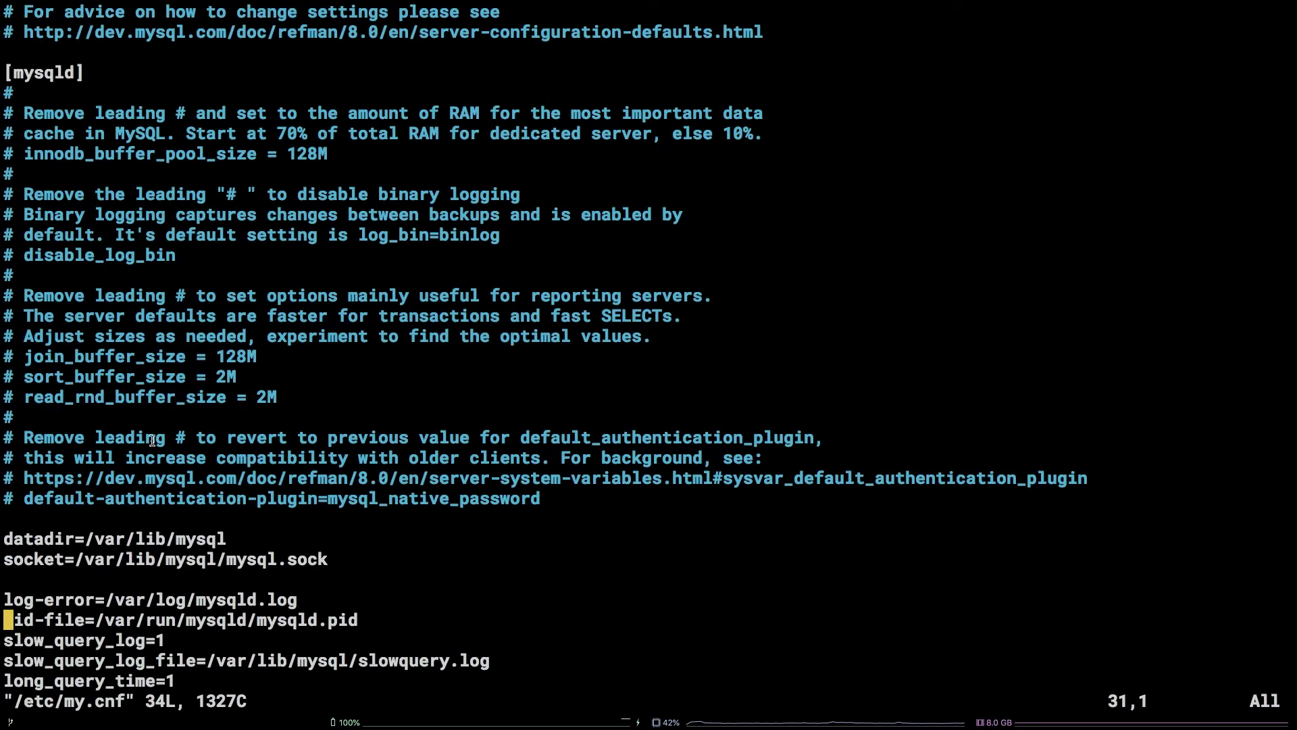
pyautogui.moveTo(176, 682); pyautogui.dragTo(4, 640)
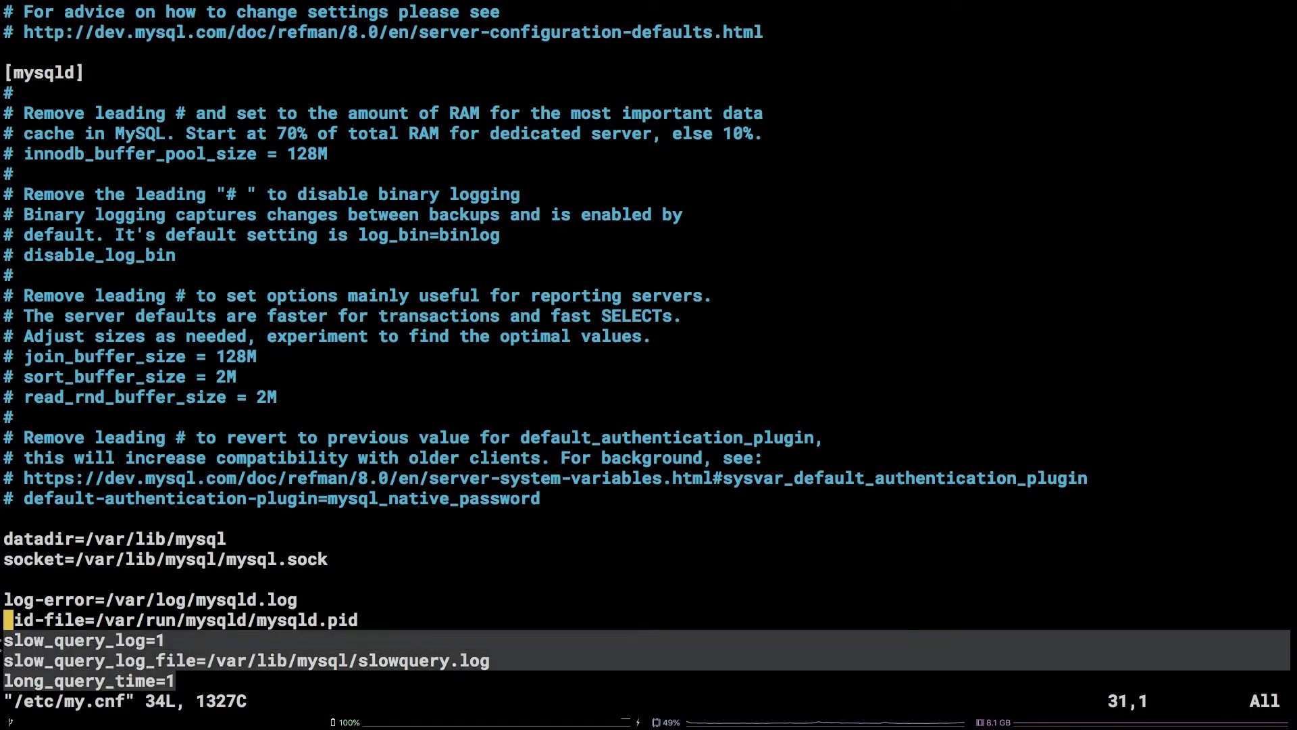
pyautogui.click(582, 585)
pyautogui.moveTo(493, 661); pyautogui.dragTo(5, 661)
pyautogui.click(188, 681)
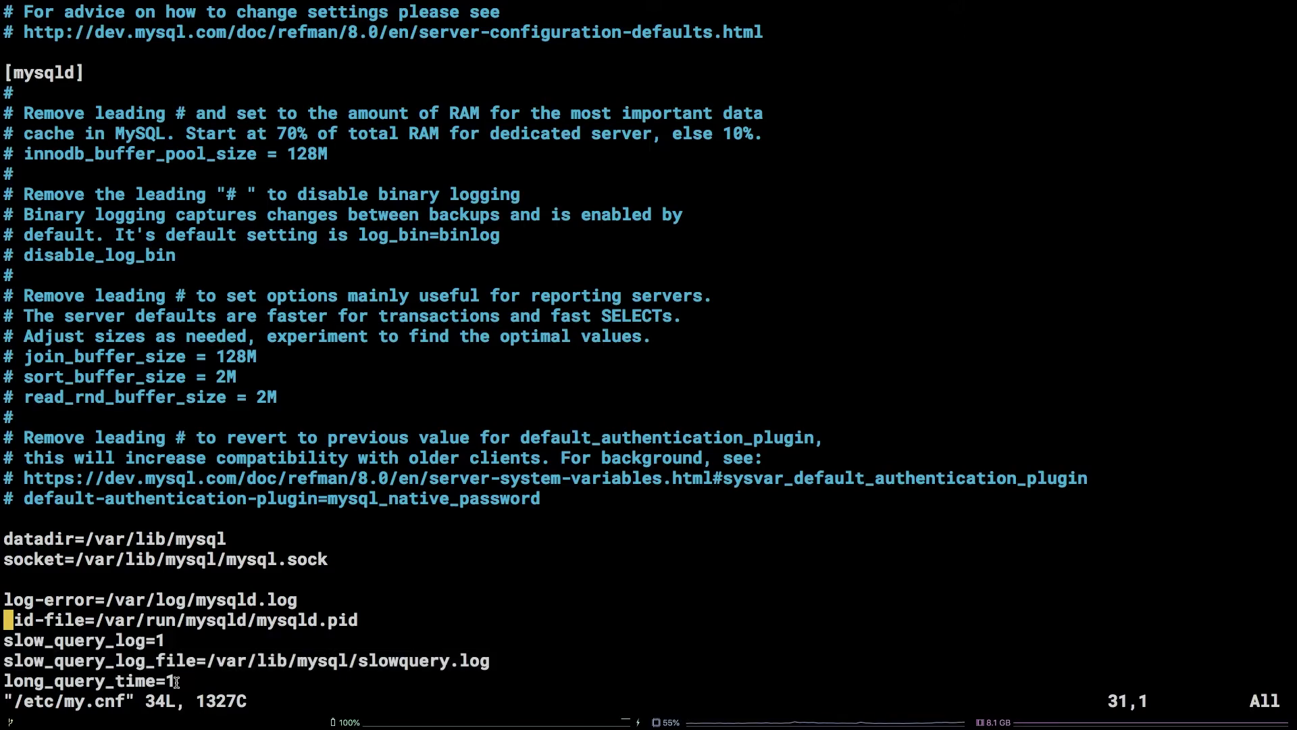
# Step: Highlight long_query_time=1, then save and quit with :wq and clear the screen
pyautogui.moveTo(176, 681); pyautogui.dragTo(11, 681)
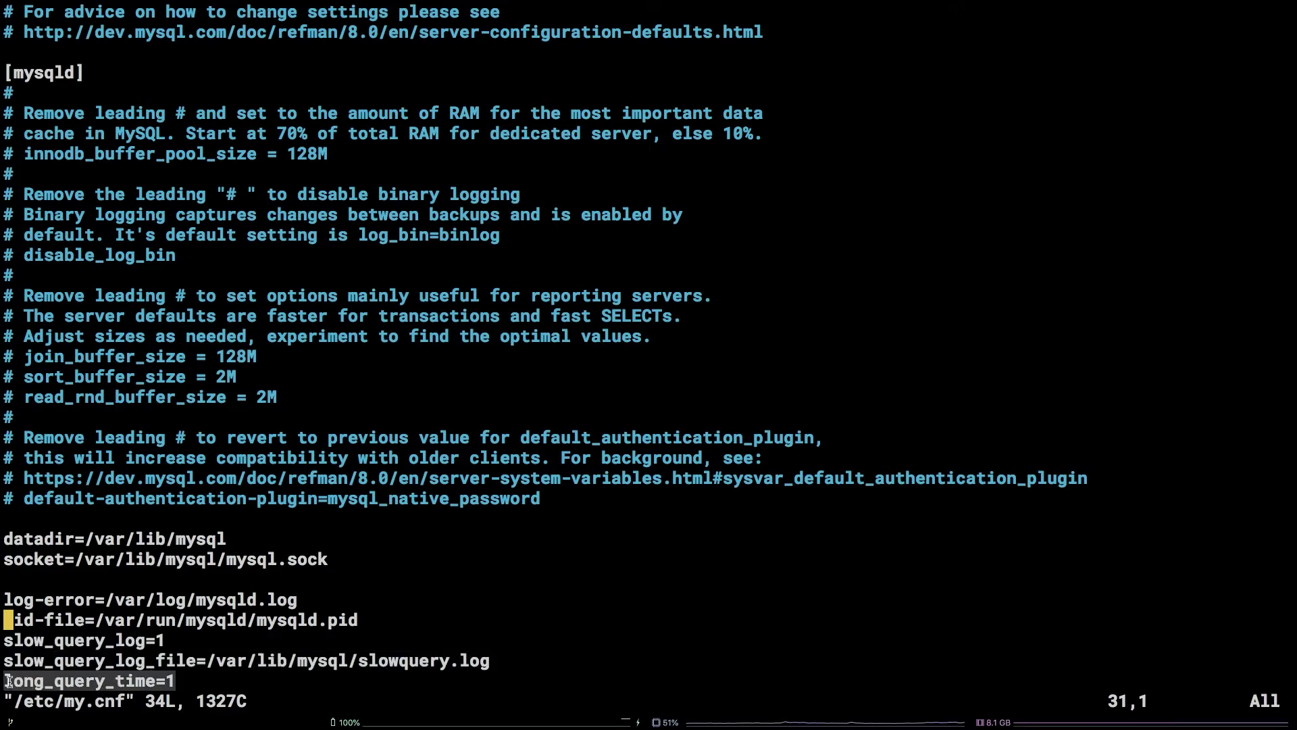
pyautogui.click(428, 679)
pyautogui.write(':')
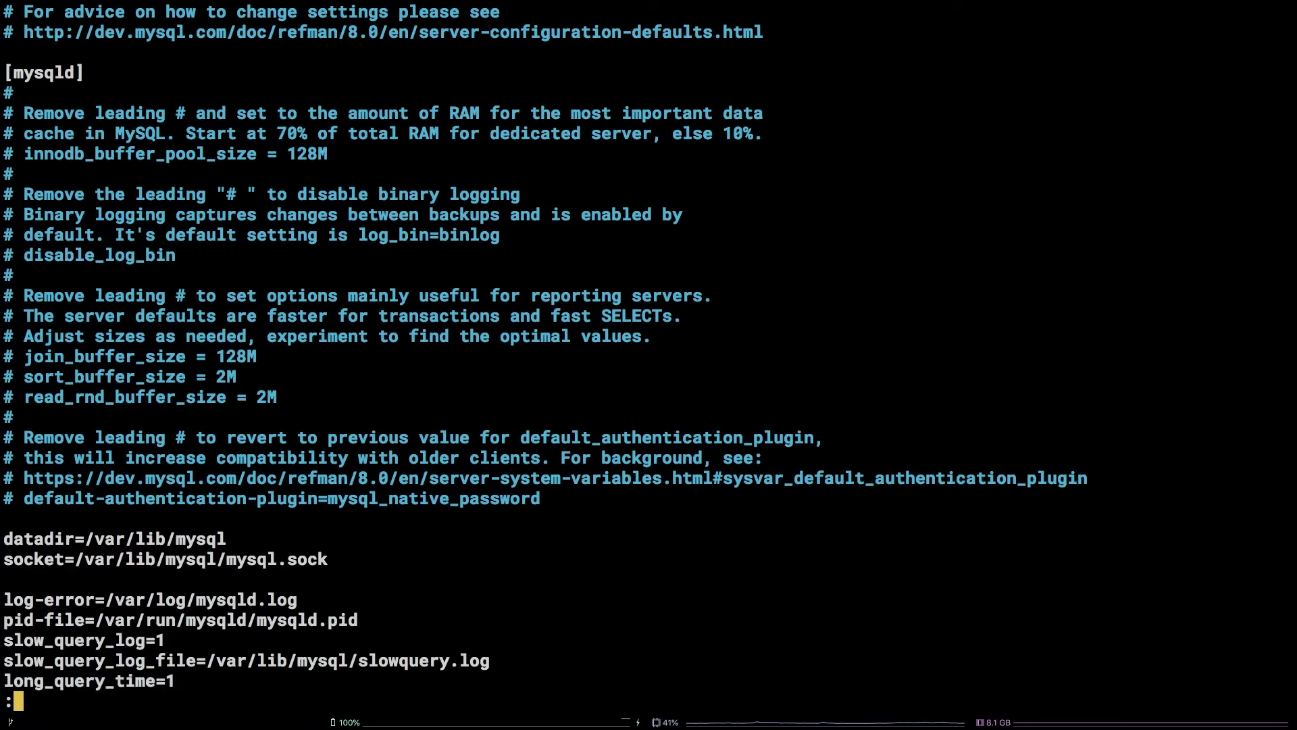
pyautogui.write('wq')
pyautogui.press('Return')
pyautogui.hotkey('ctrl', 'l')
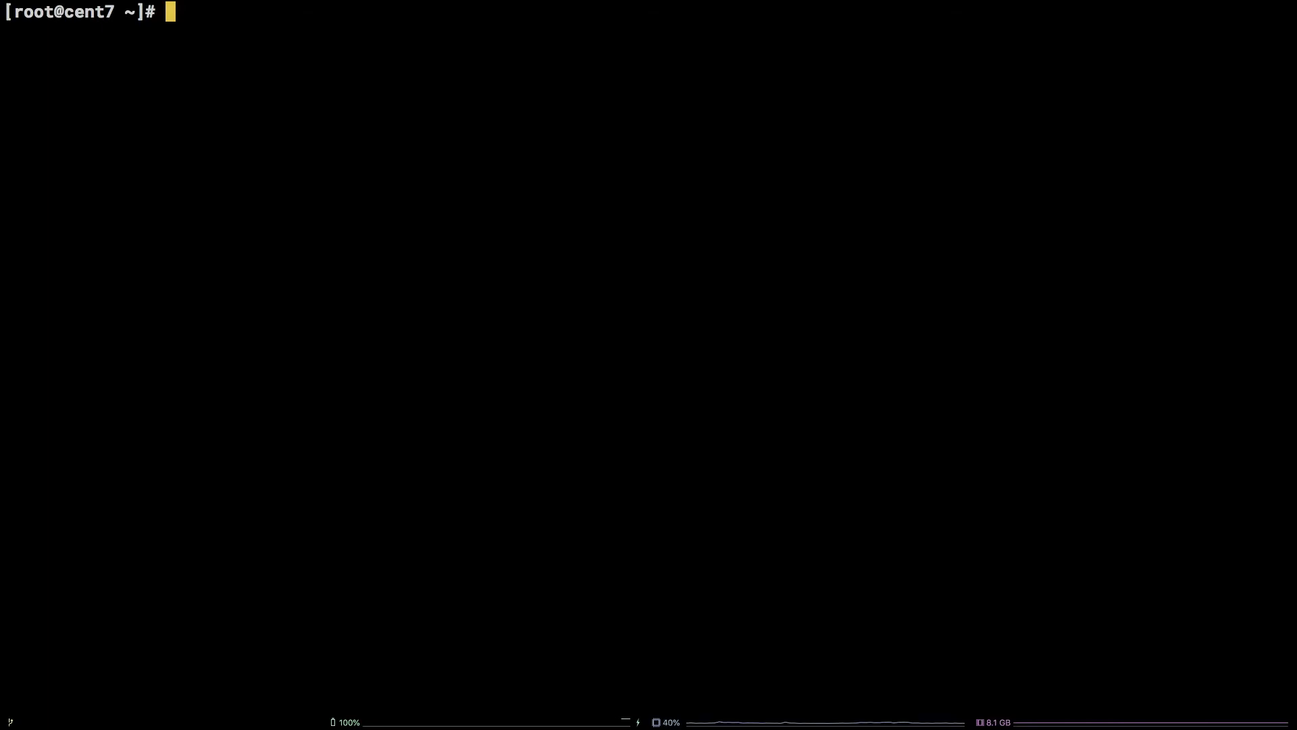
pyautogui.write('mysqld')
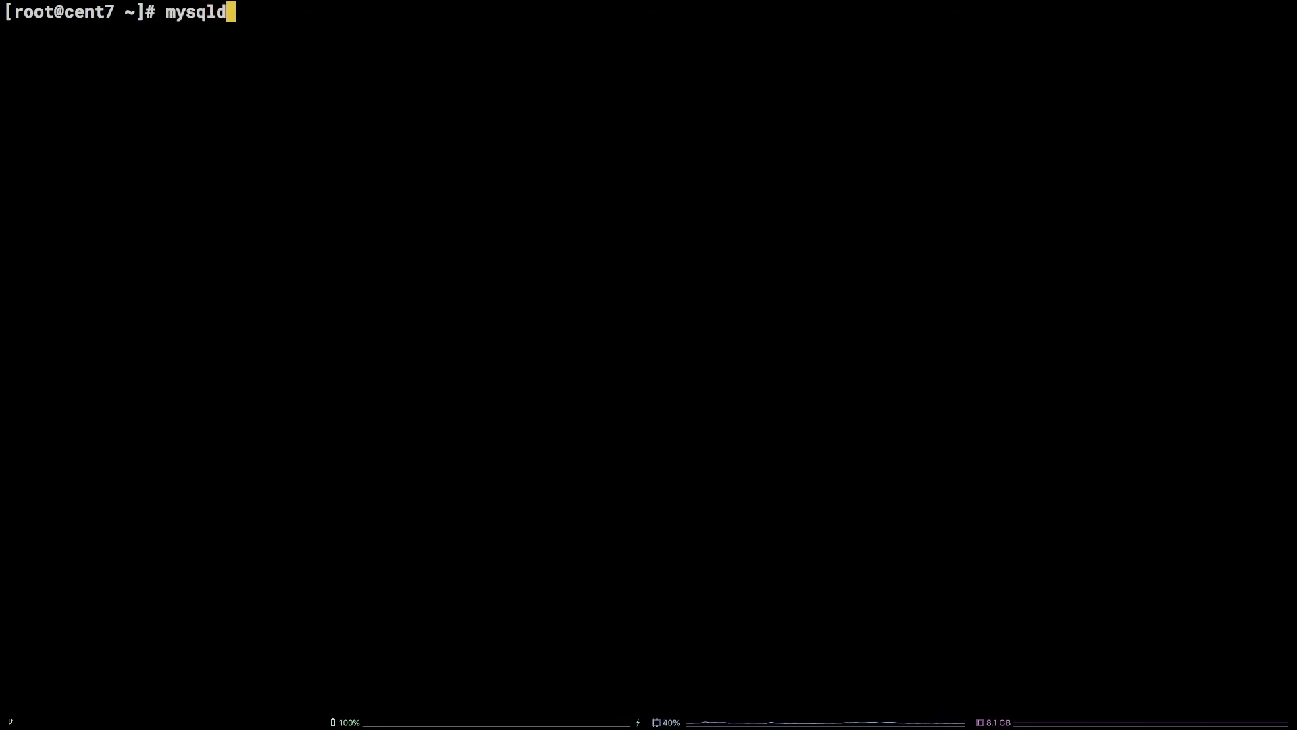
pyautogui.write('umpslow /var')
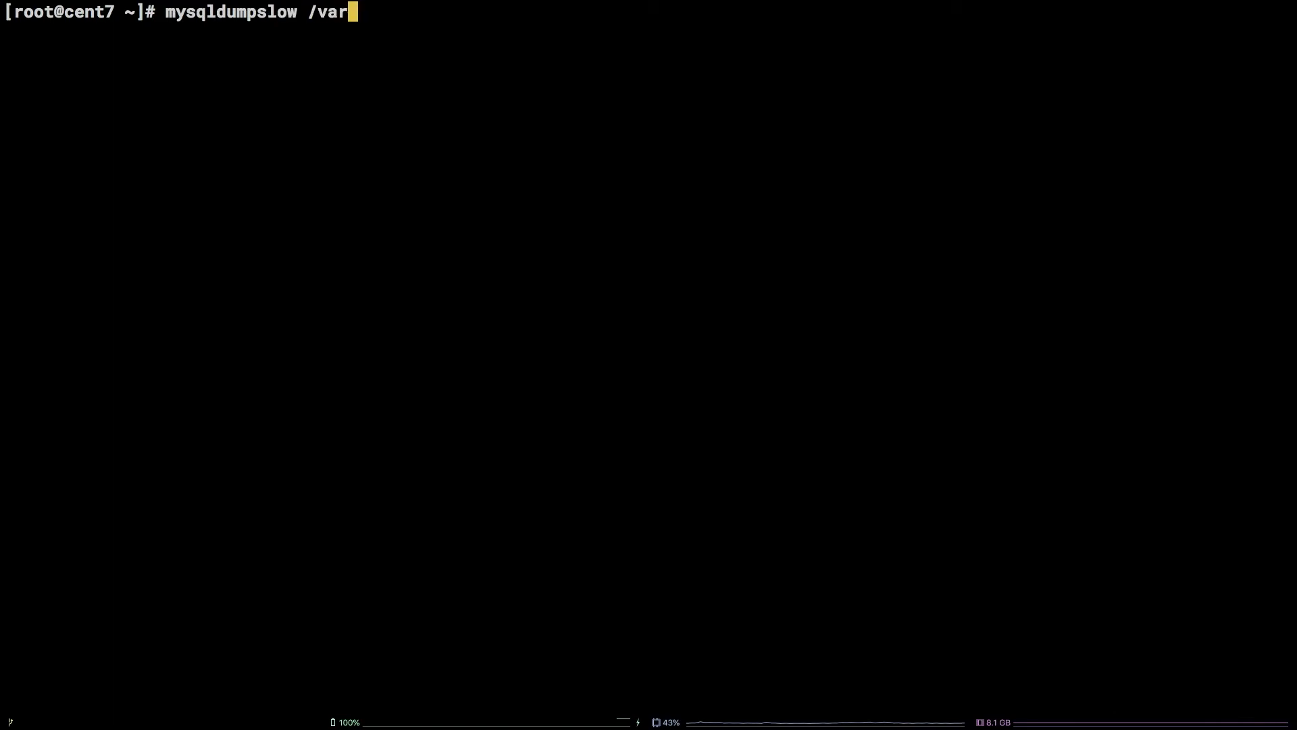
pyautogui.write('/lib/mysql/')
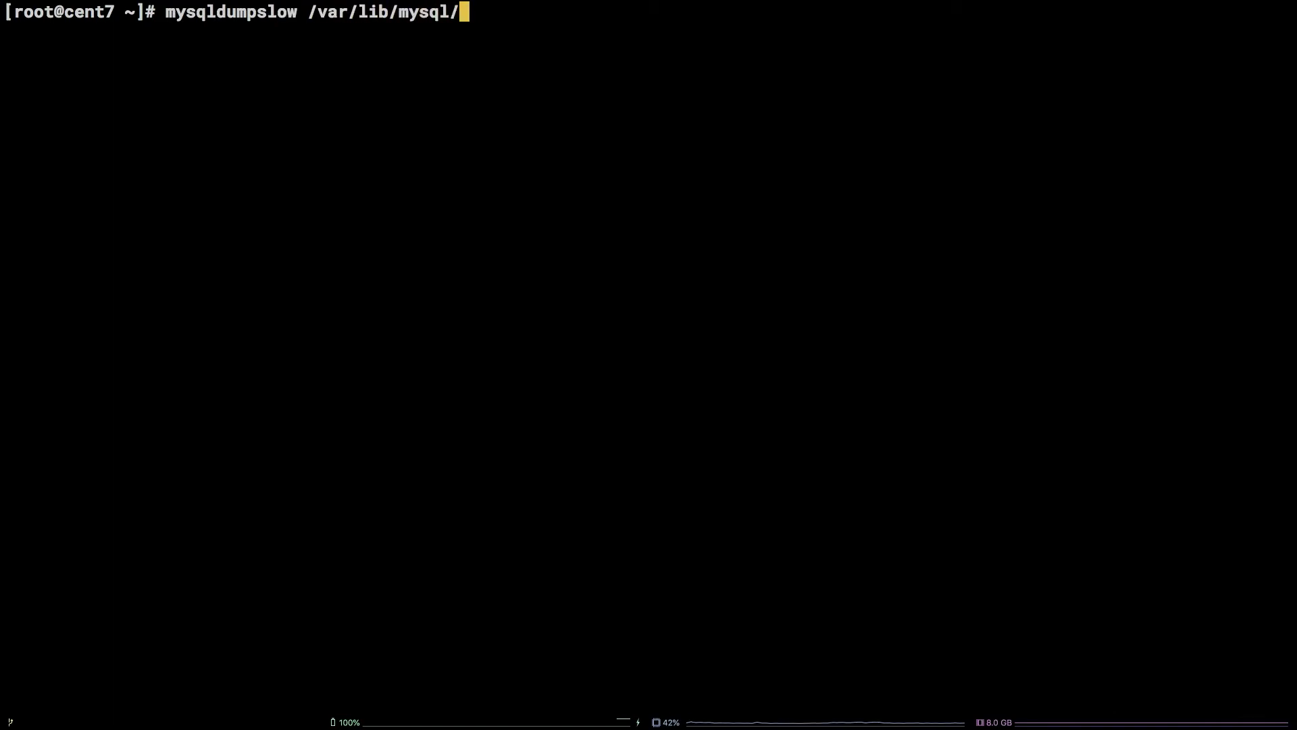
pyautogui.write('slowquery.log')
# Step: Summarise /var/lib/mysql/slowquery.log with mysqldumpslow and highlight the two sleep query groups
pyautogui.press('Return')
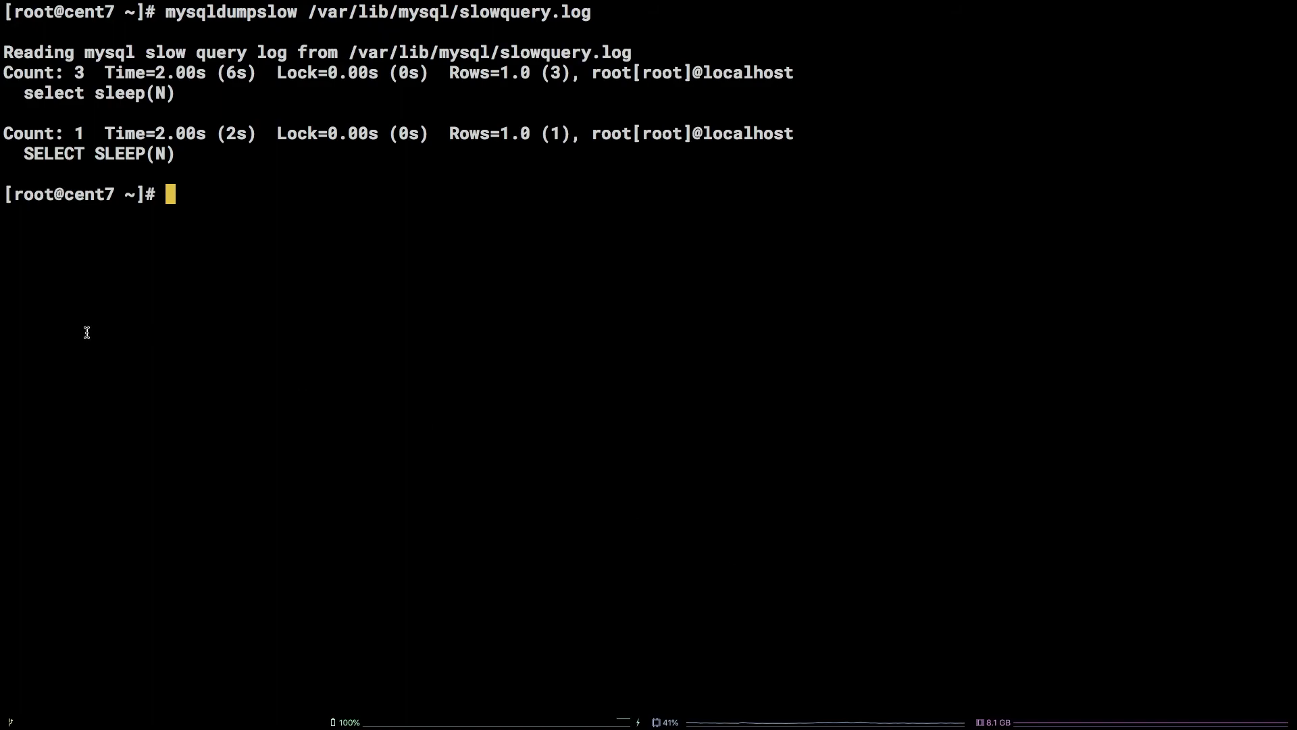
pyautogui.moveTo(178, 154)
pyautogui.mouseDown()
pyautogui.moveTo(81, 123)
pyautogui.moveTo(3, 53)
pyautogui.mouseUp()
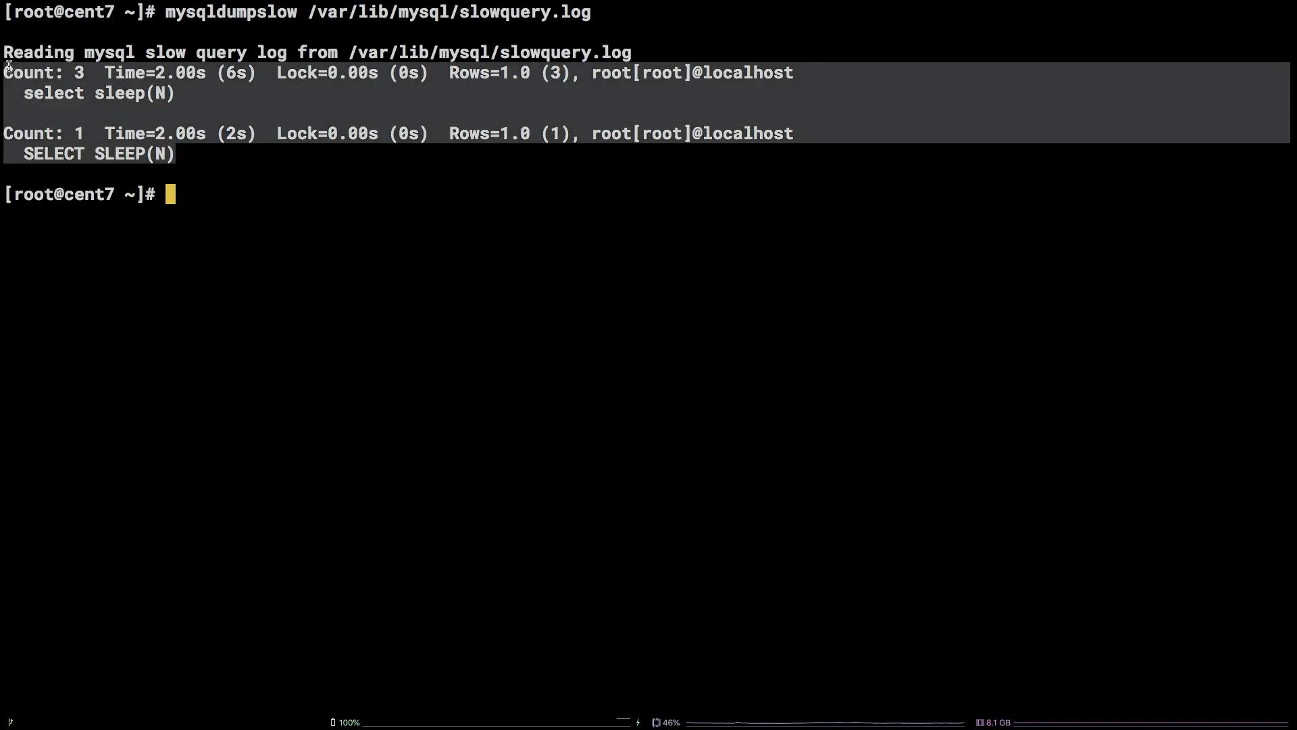
pyautogui.click(404, 282)
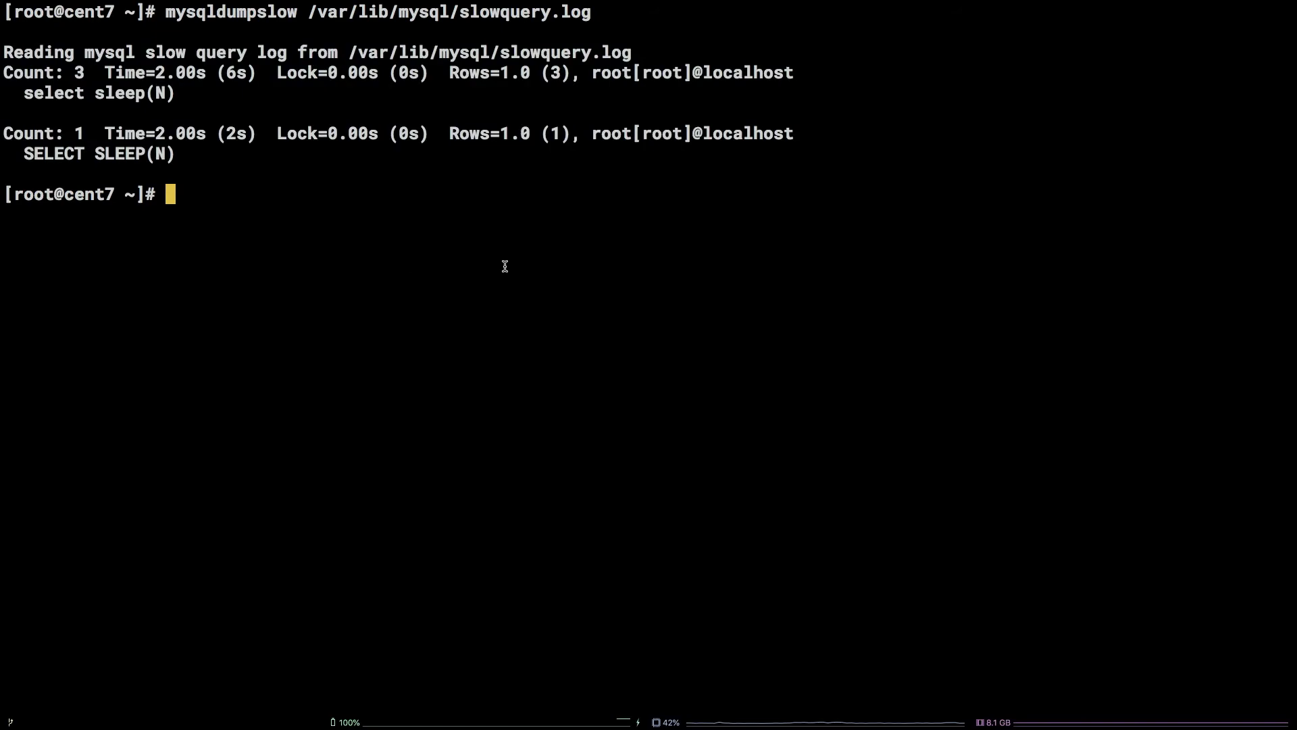